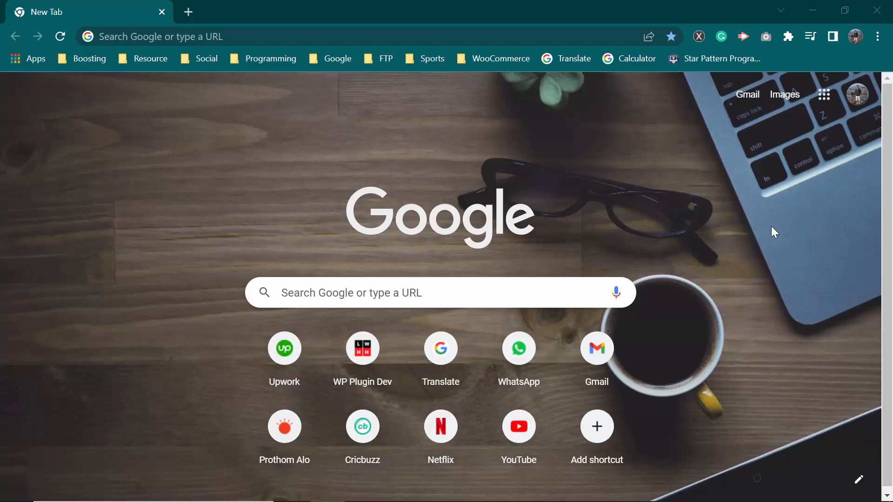
Search Google for git and open the official git-scm.com website from the results.
click(145, 35)
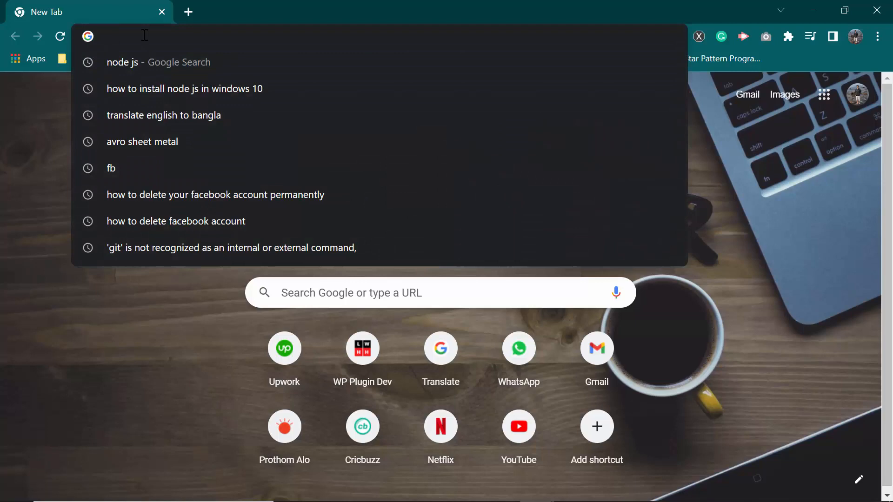
text(git)
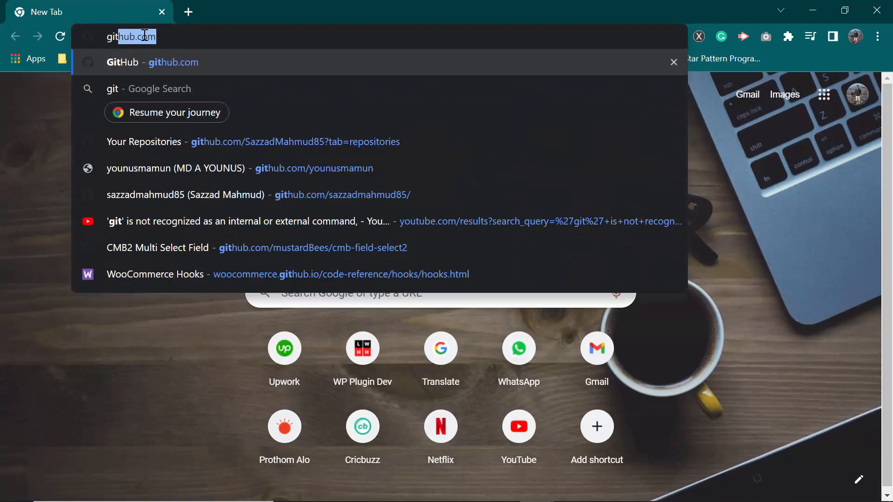
key(Delete)
key(Return)
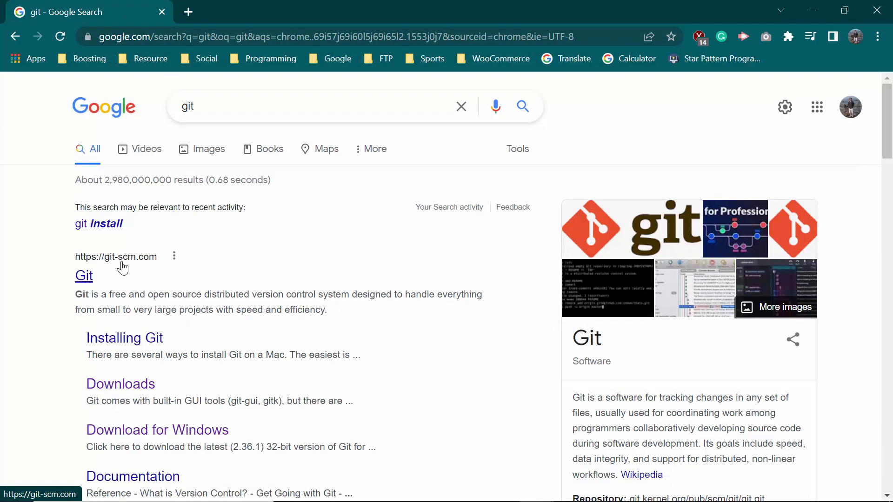
click(86, 278)
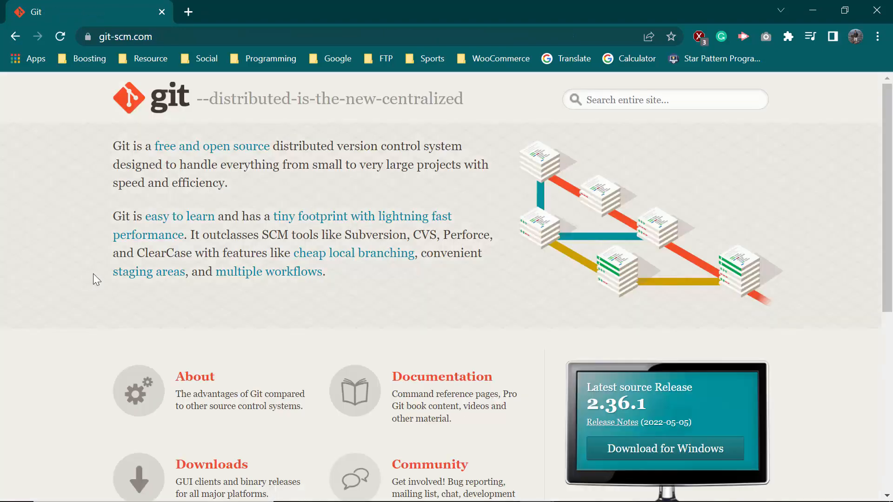
Open the Windows download page and download the standalone 64-bit Git for Windows Setup.
scroll(558, 307, down, 3)
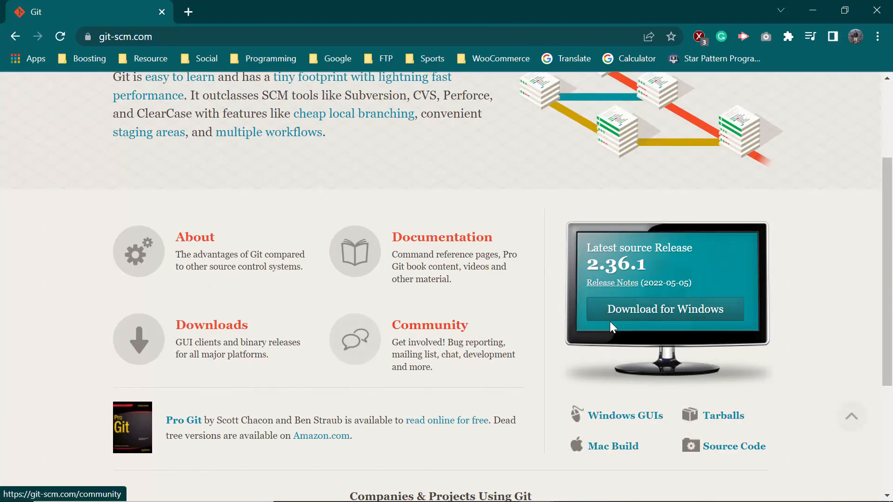
click(623, 319)
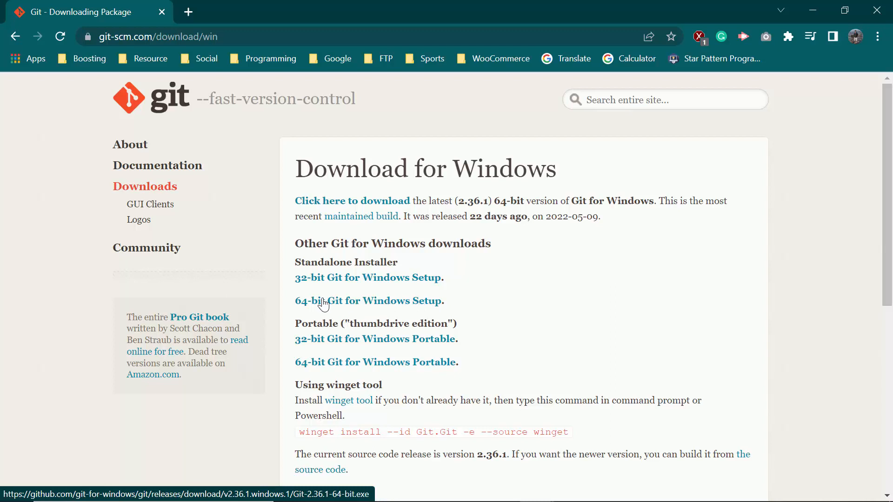
click(362, 306)
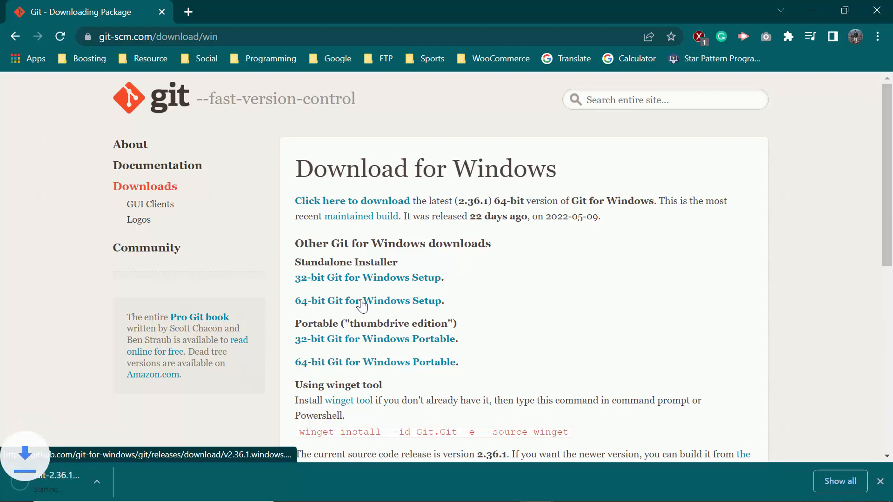
Open the full downloads list and keep the flagged Git-2.36.1-64-bit.exe file anyway.
click(853, 481)
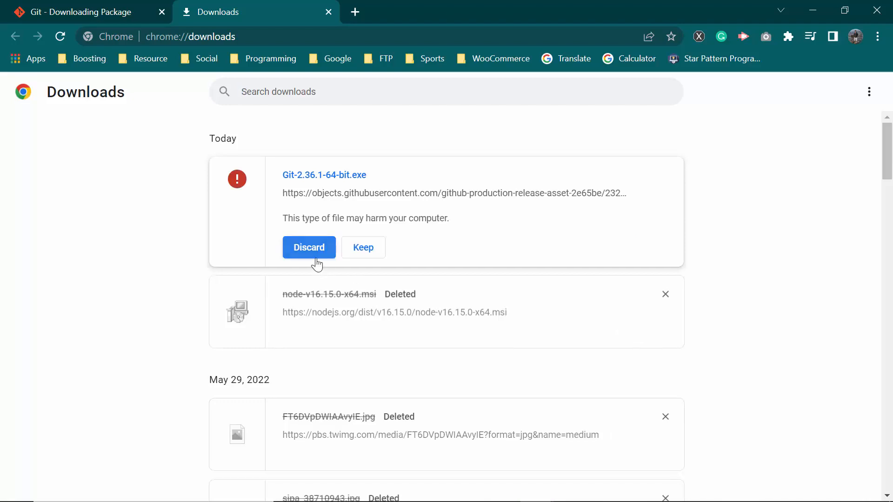
click(362, 252)
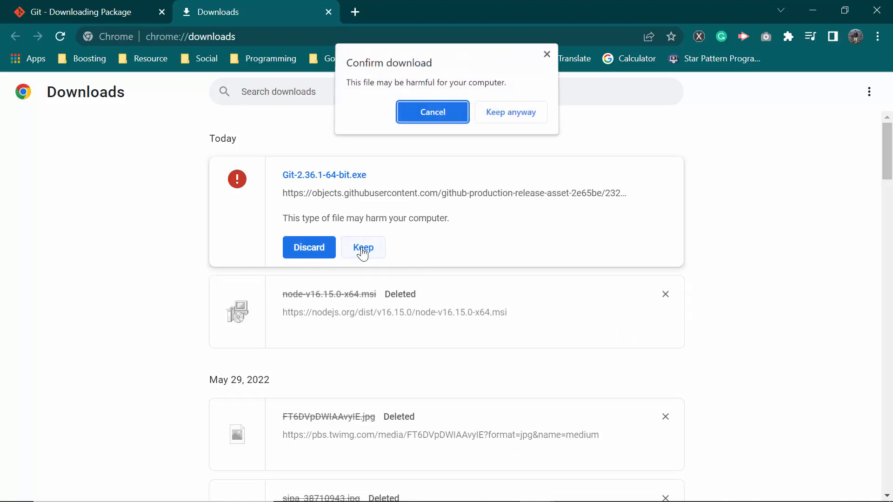
click(498, 113)
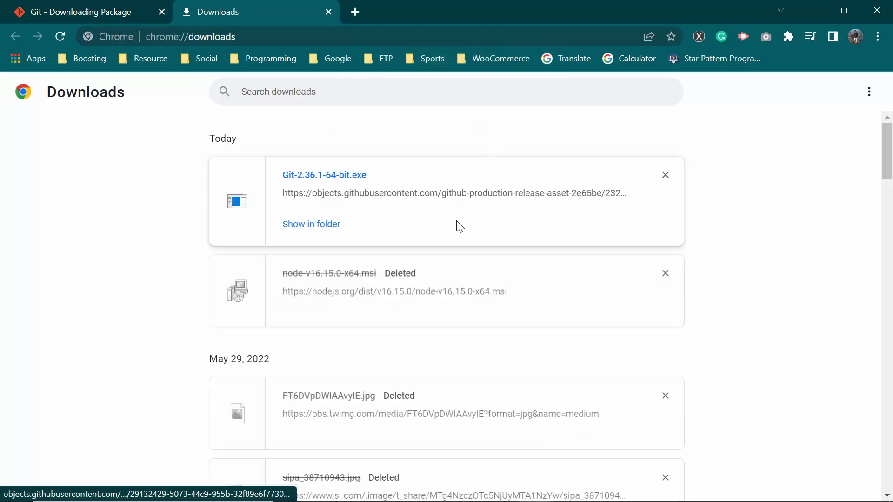
Show Git-2.36.1-64-bit.exe in its folder and run the installer as administrator.
click(327, 228)
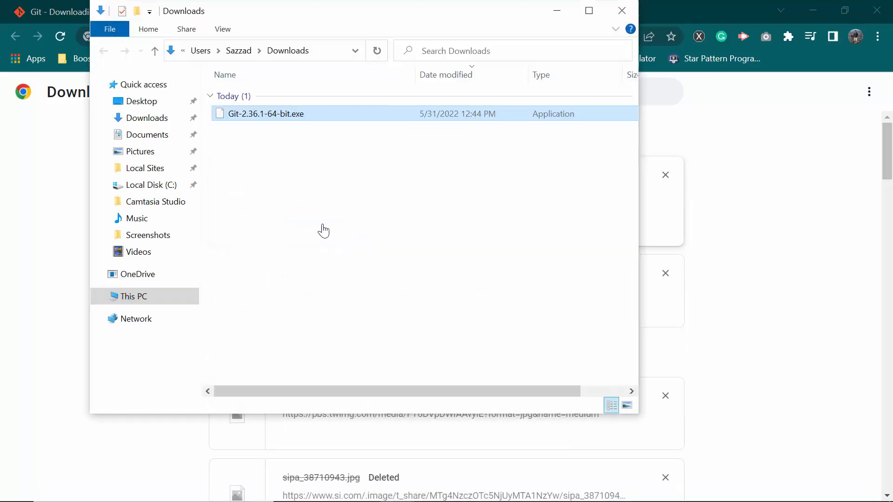
double_click(259, 114)
right_click(259, 113)
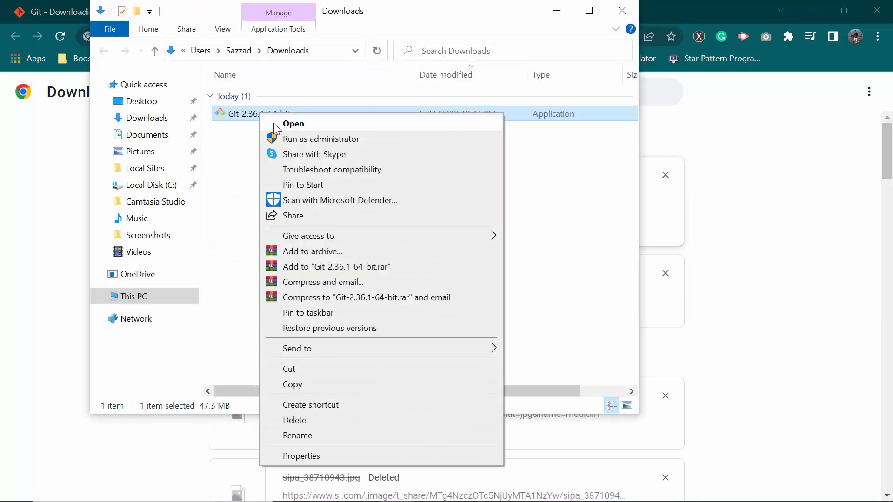
click(291, 139)
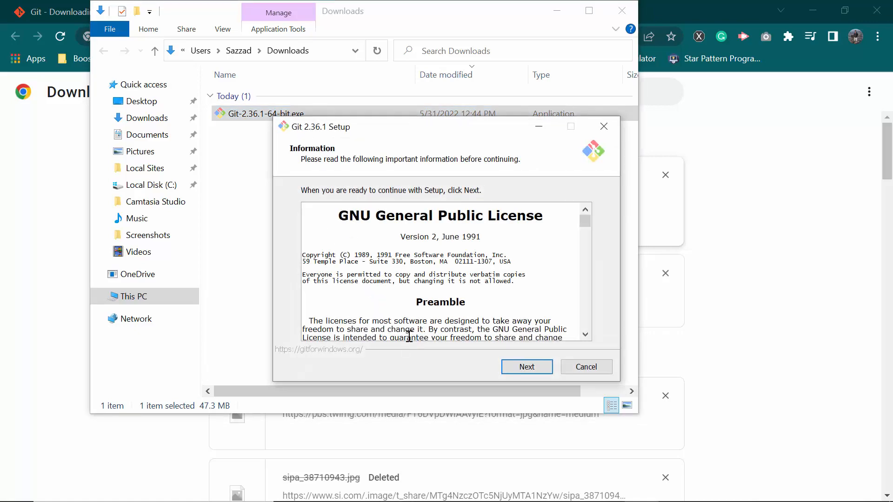
Continue past the license, keeping the install folder C:\Program Files\Git and the Start Menu folder Git.
click(527, 367)
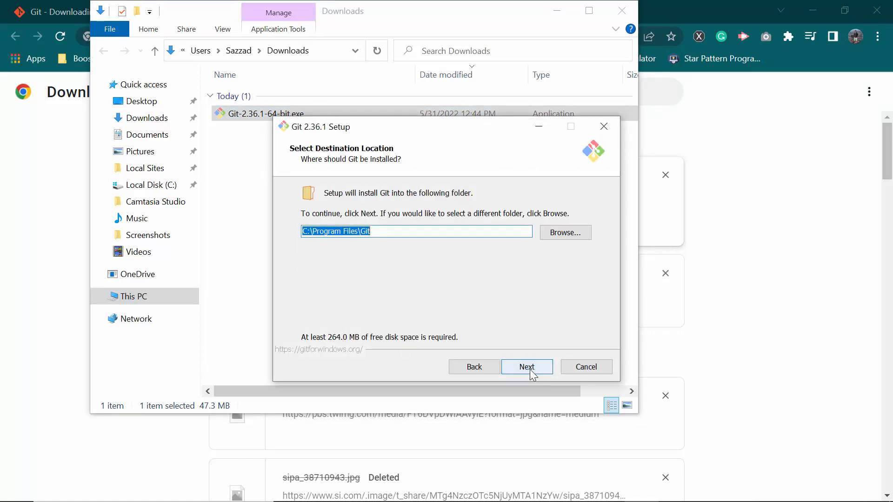
click(526, 367)
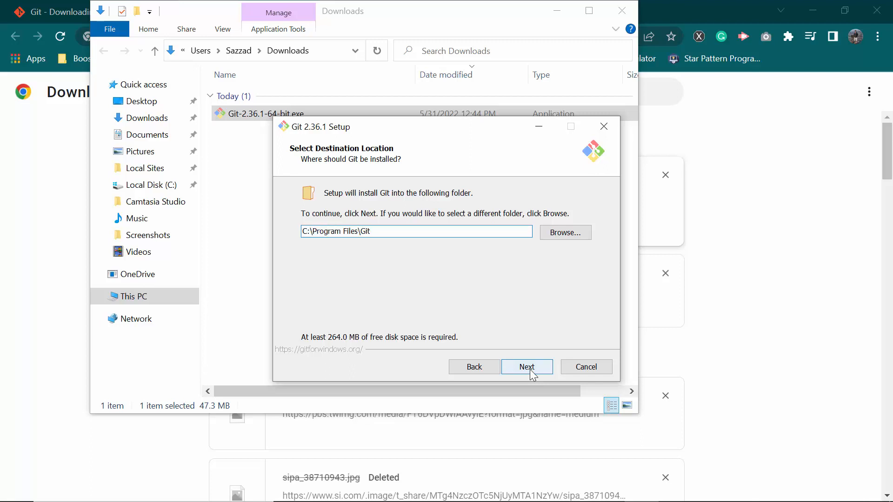
click(530, 371)
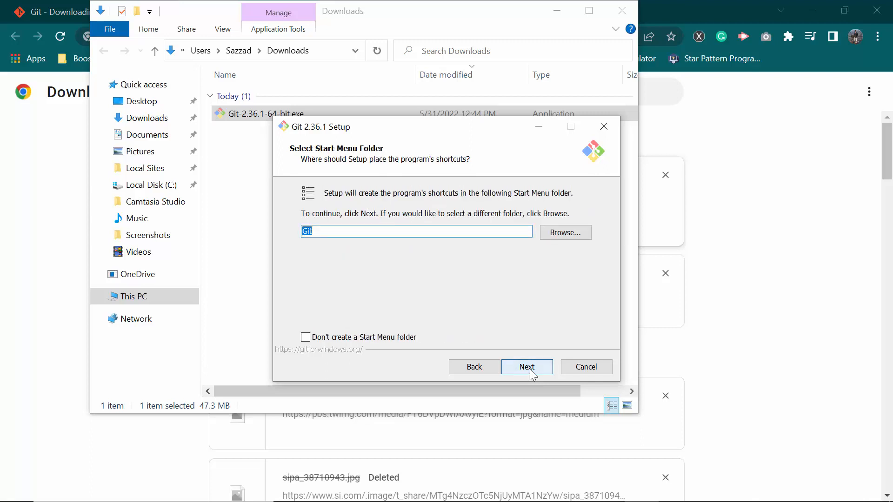
click(531, 372)
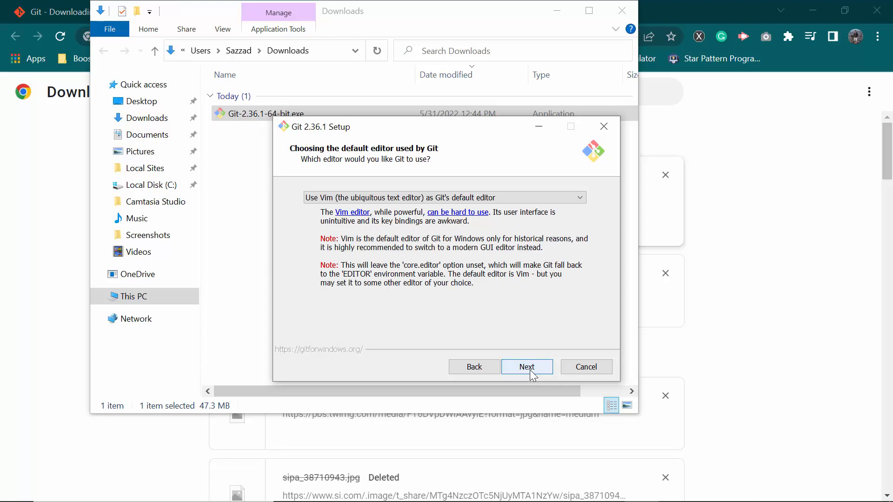
Keep Vim as Git's default editor, let Git decide the initial branch name, and continue to the SSH executable choice.
click(485, 369)
click(518, 369)
click(522, 371)
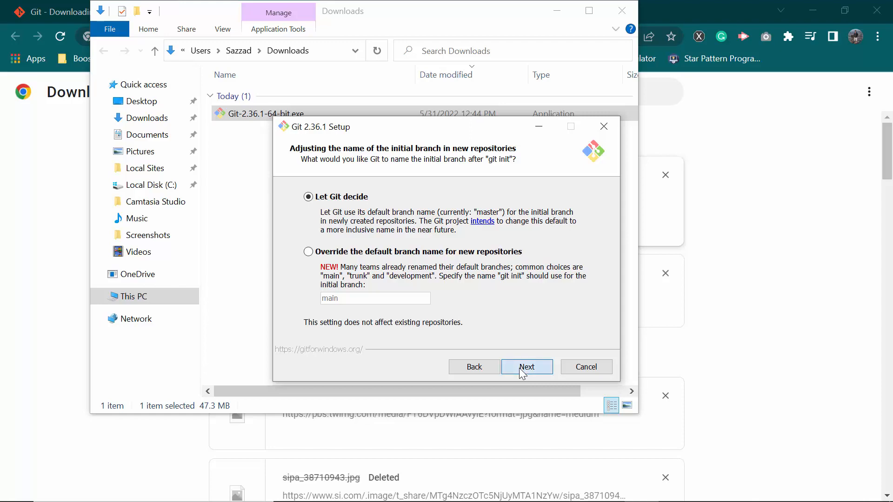
click(519, 368)
click(521, 370)
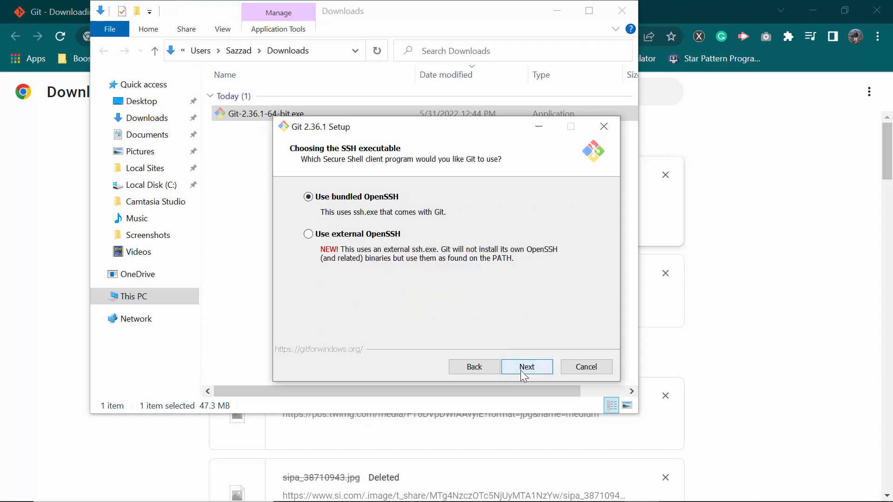
Accept the bundled OpenSSH, the OpenSSL library, and Windows-style checkout with Unix-style commit line endings, continuing to the git pull options.
click(525, 370)
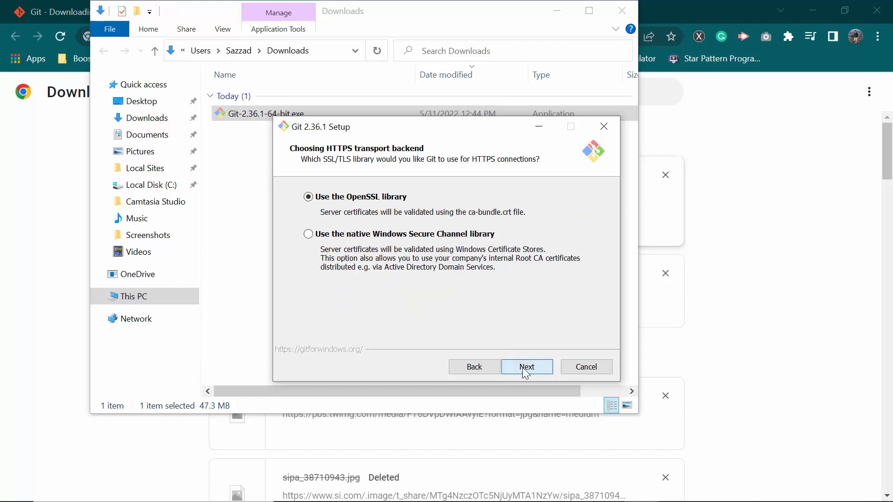
click(525, 370)
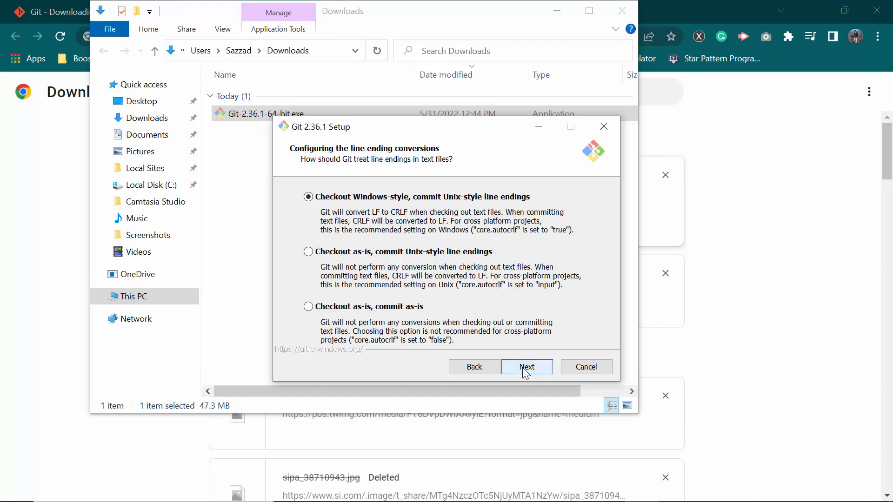
click(525, 371)
click(525, 370)
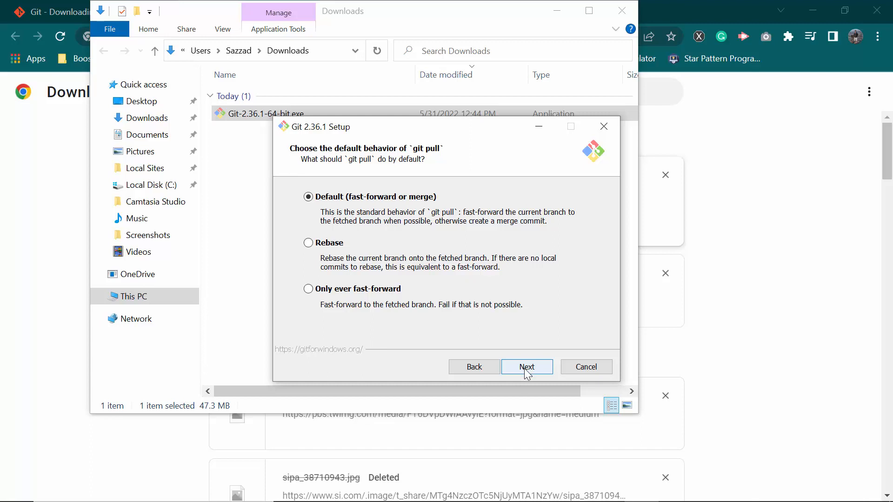
Keep the default fast-forward or merge pull behavior and Git Credential Manager, continuing to the experimental options.
click(527, 370)
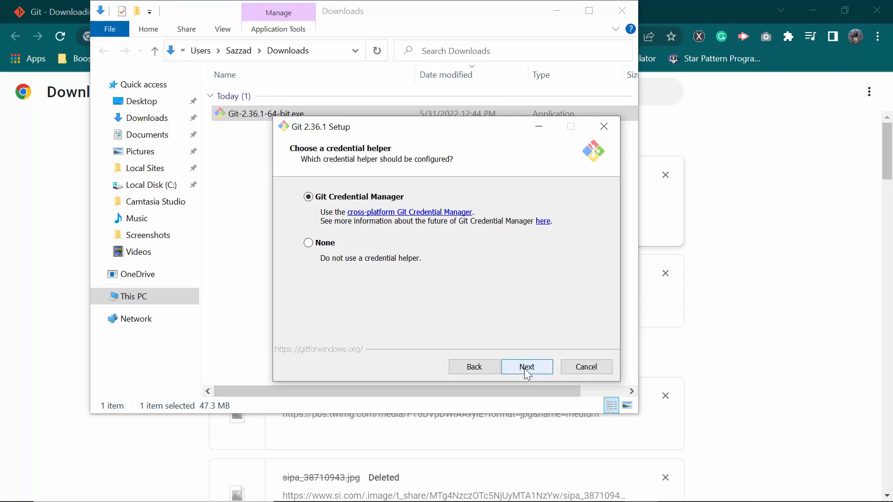
click(526, 369)
click(527, 369)
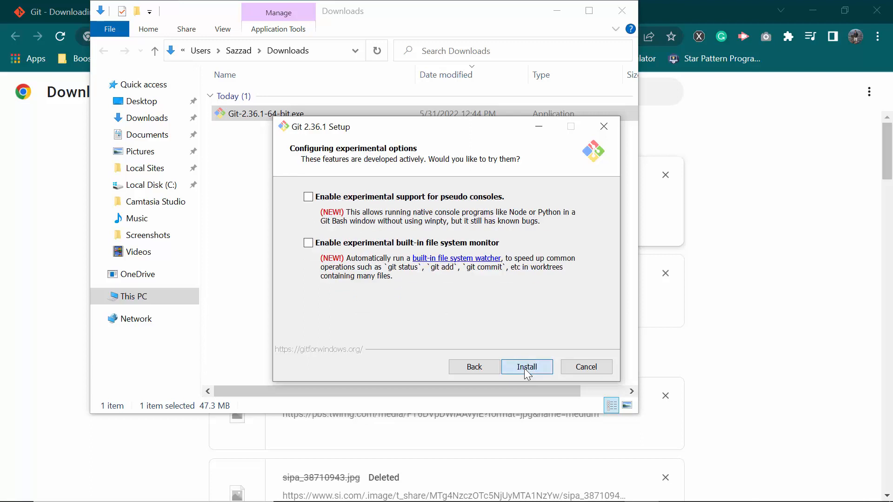
Install Git without experimental options, finish the setup wizard, and close the release notes page.
click(527, 370)
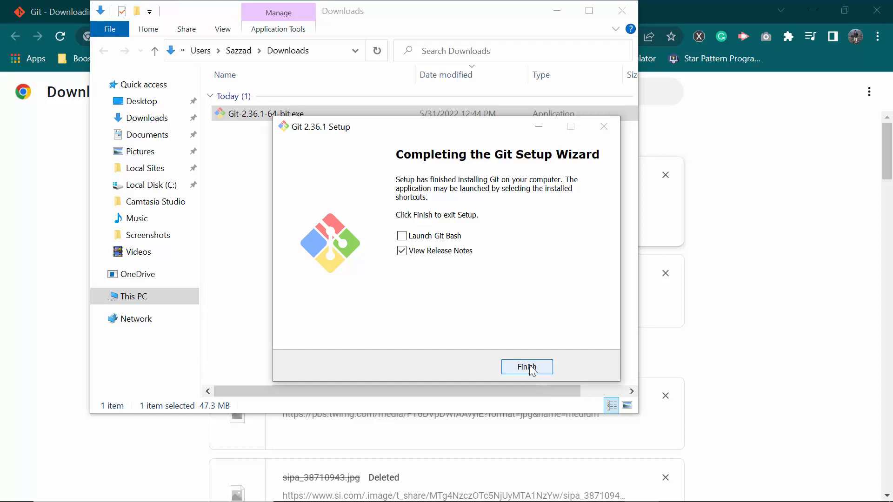
click(530, 370)
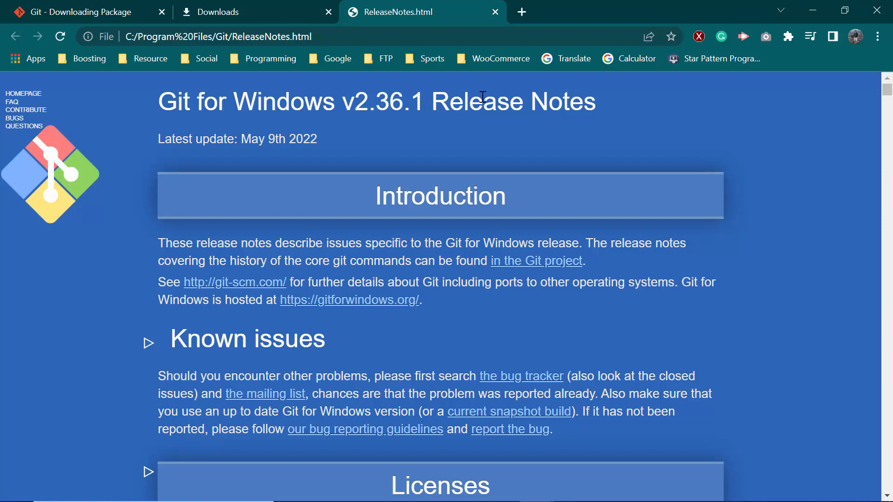
click(495, 12)
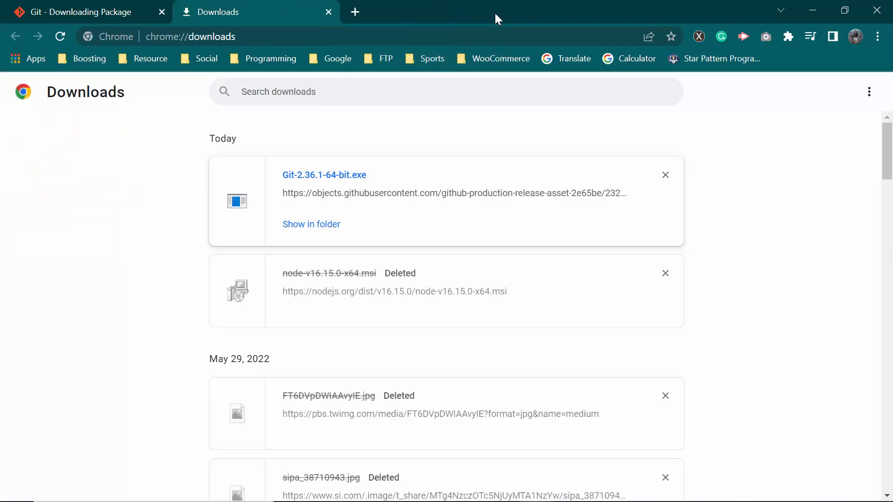
Minimize the open windows to show the desktop.
click(811, 7)
click(558, 10)
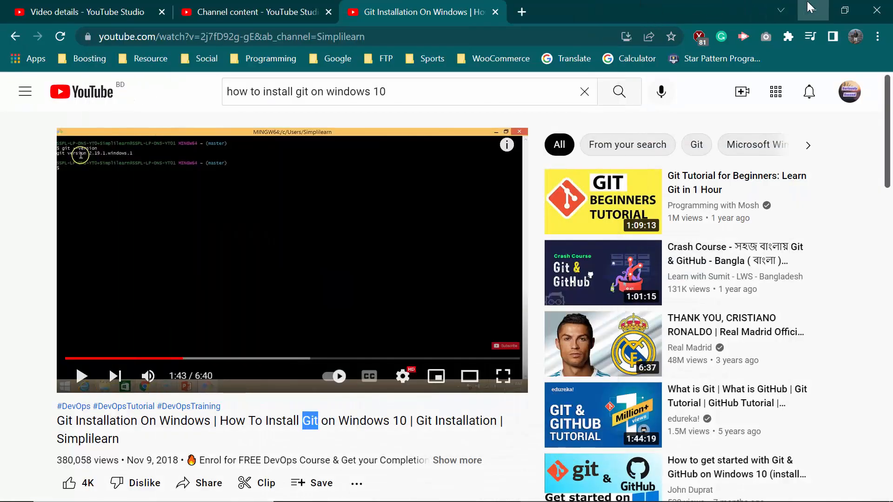
click(809, 7)
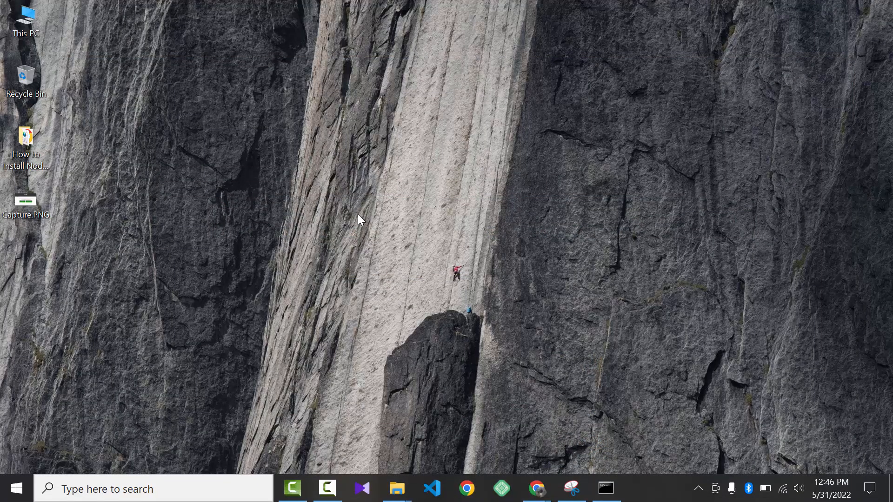
Search Windows for git, launch Git CMD, and make its command prompt ready for input.
click(17, 488)
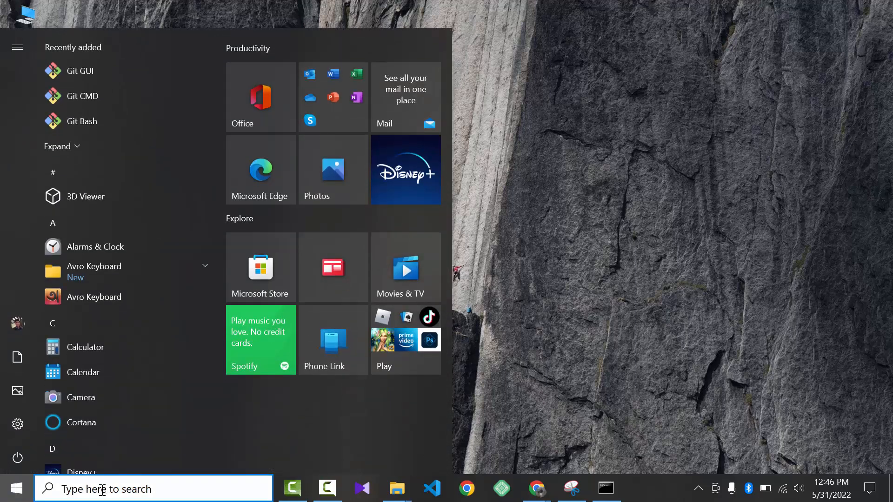
click(103, 489)
text(git)
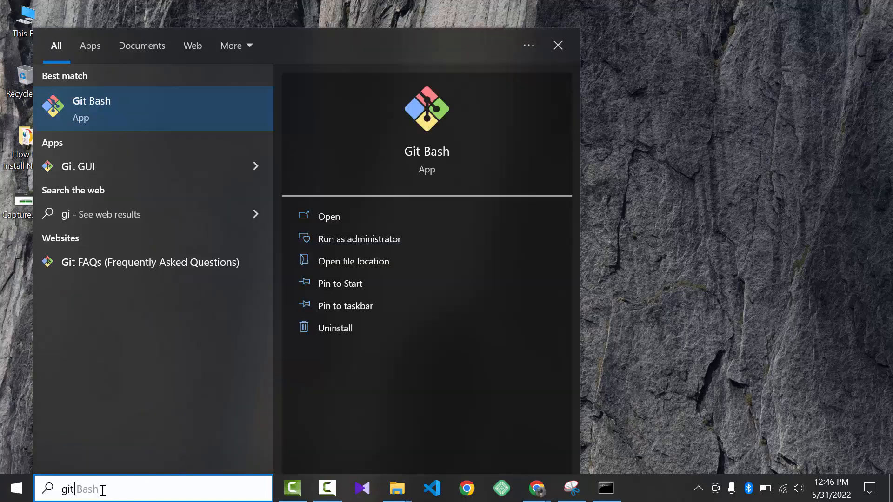
click(103, 118)
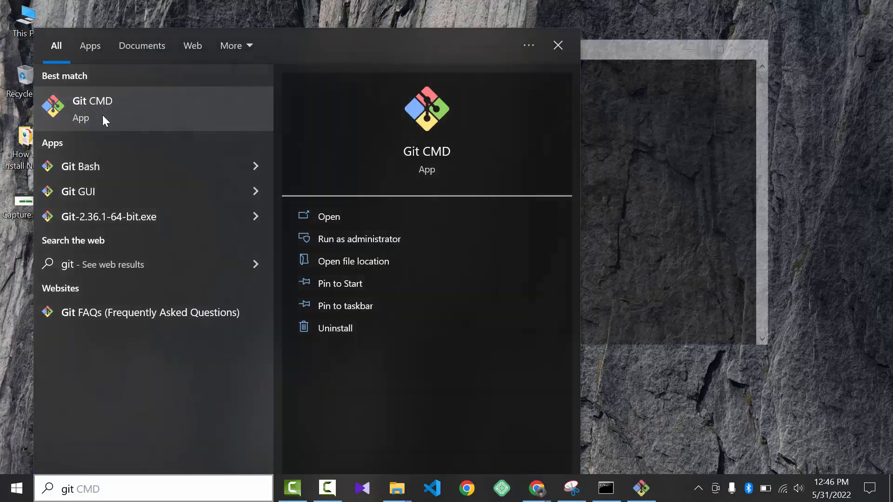
click(642, 63)
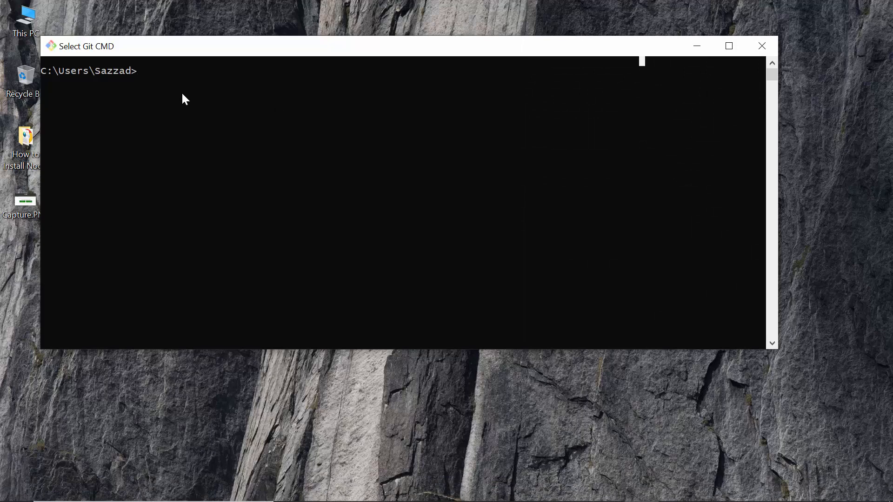
key(Escape)
Run git --version in the Git CMD console to check the installation.
text(git --)
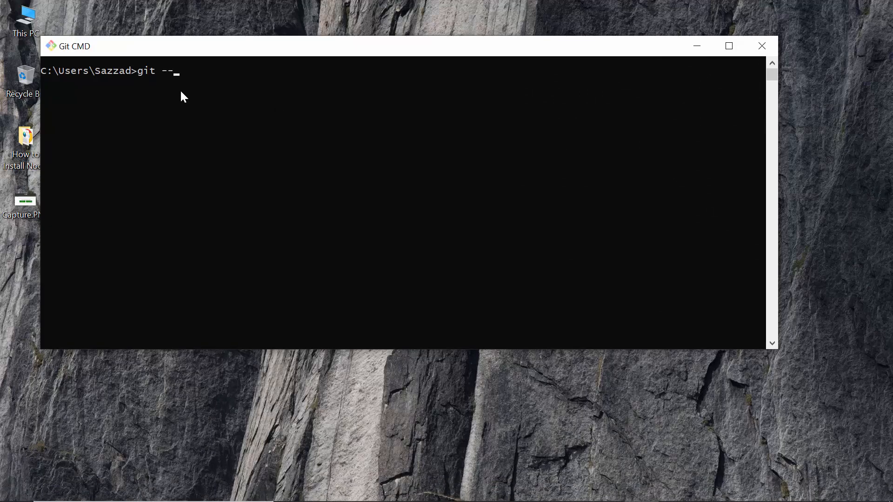
text(version)
key(Return)
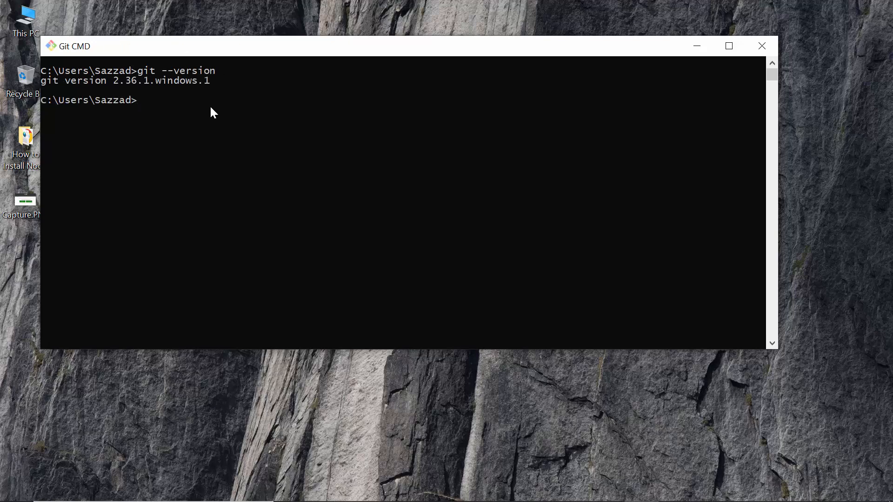
Enlarge the console text and highlight the version number in the command output to examine it.
ctrl+scroll(125, 180, up, 4)
drag(143, 94, 185, 92)
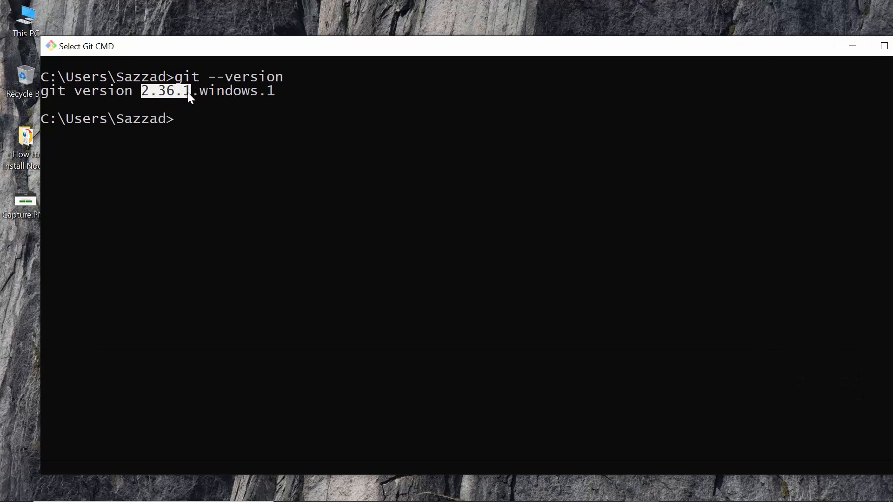
click(192, 101)
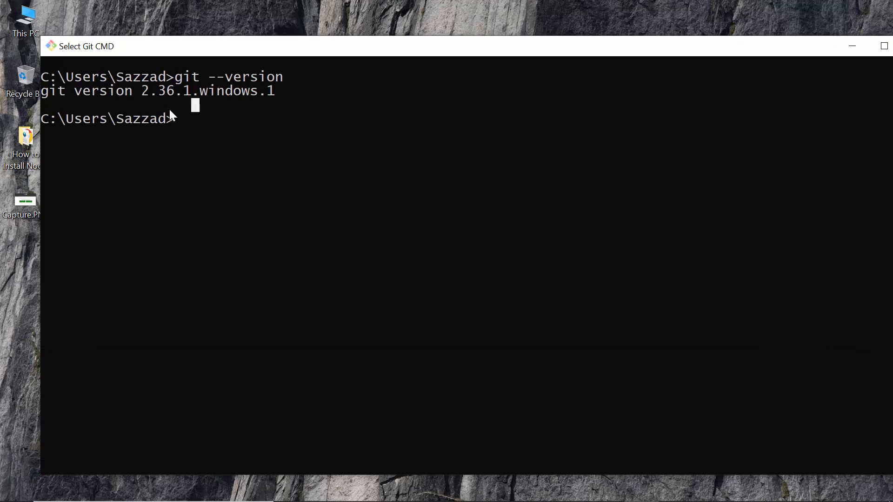
click(186, 119)
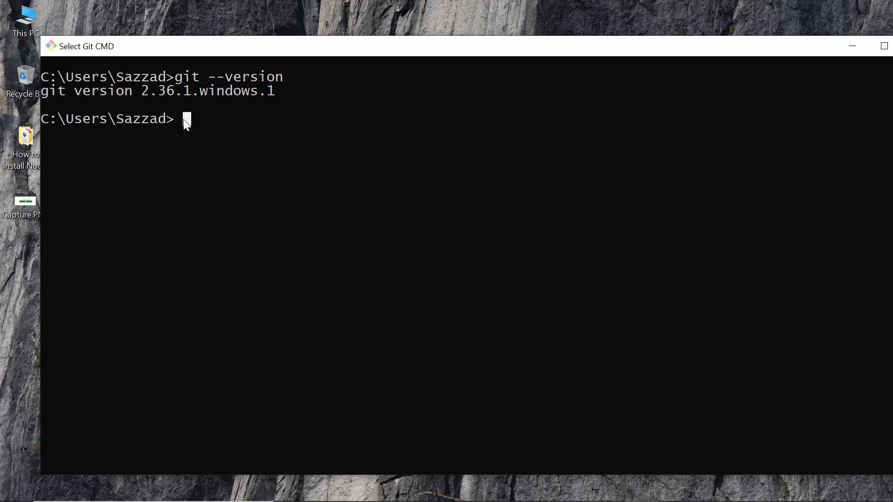